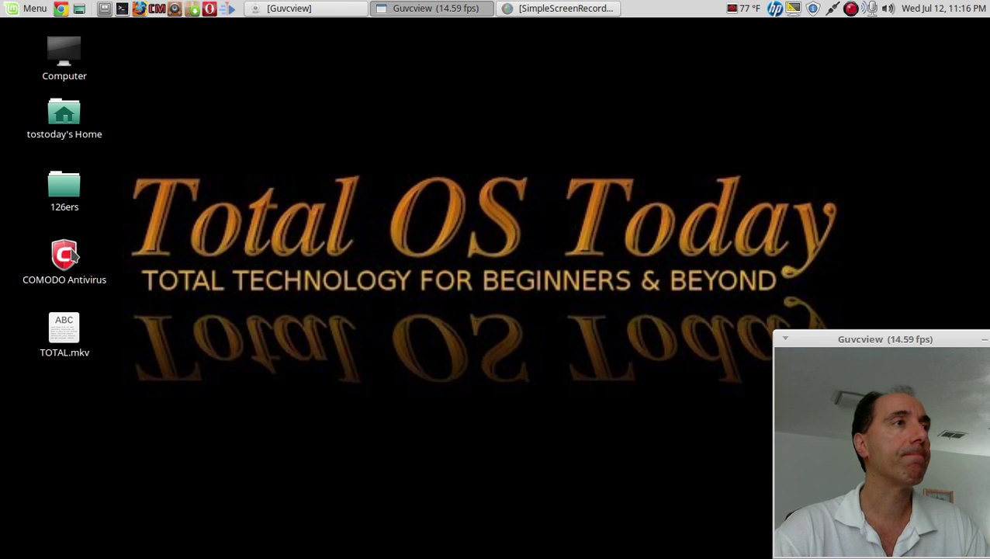
# - Launch COMODO Antivirus from the desktop and run its diagnostics, authorizing with the administrator password
pyautogui.doubleClick(64, 256)
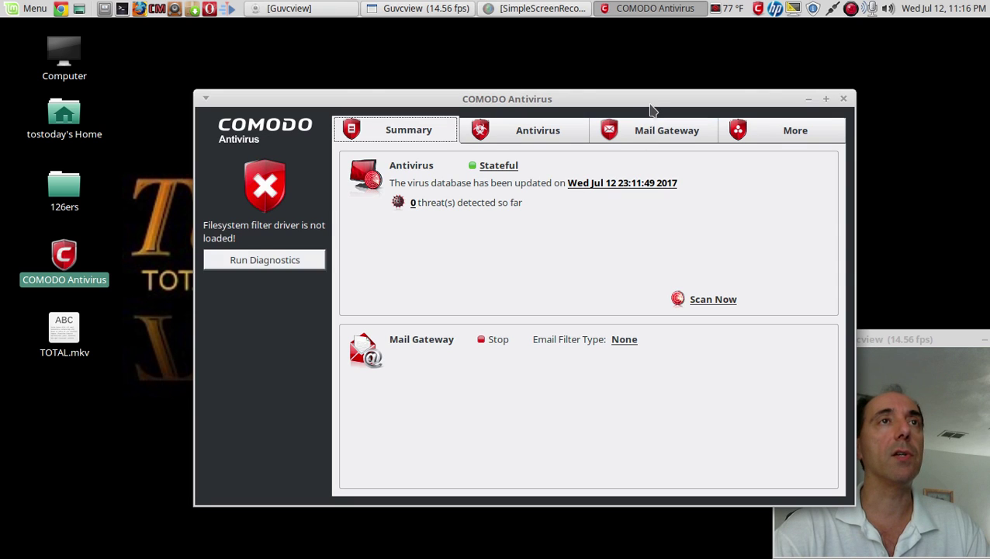
pyautogui.moveTo(642, 96); pyautogui.dragTo(602, 80)
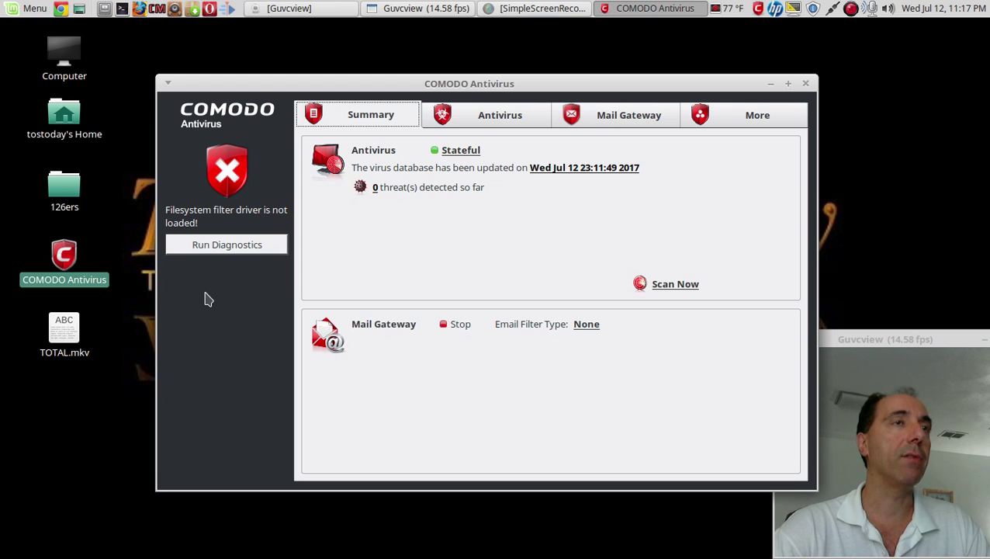
pyautogui.click(231, 252)
pyautogui.write('***')
pyautogui.press('Return')
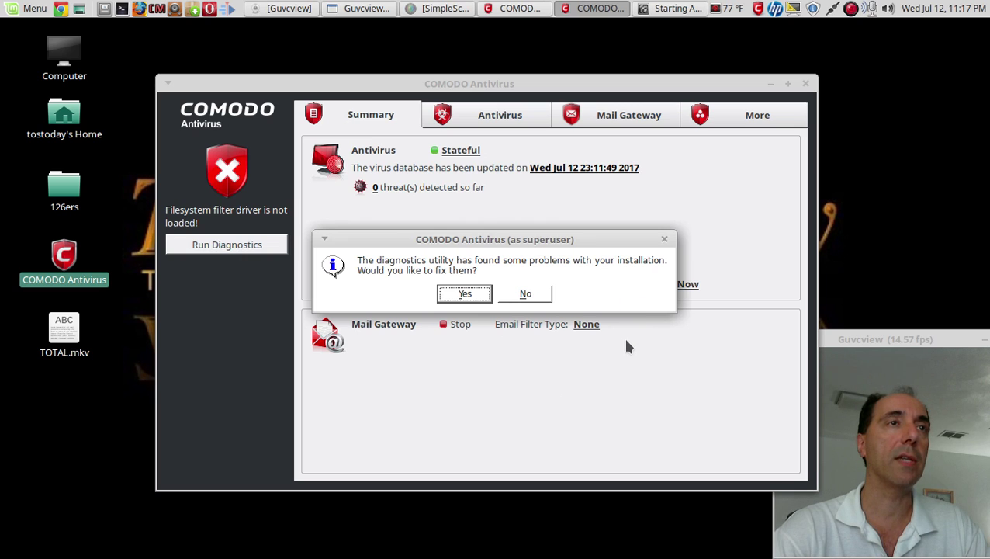
# - Accept fixing the problems found by the diagnostics, dismiss both kernel module messages and decline the diagnostics report
pyautogui.click(465, 300)
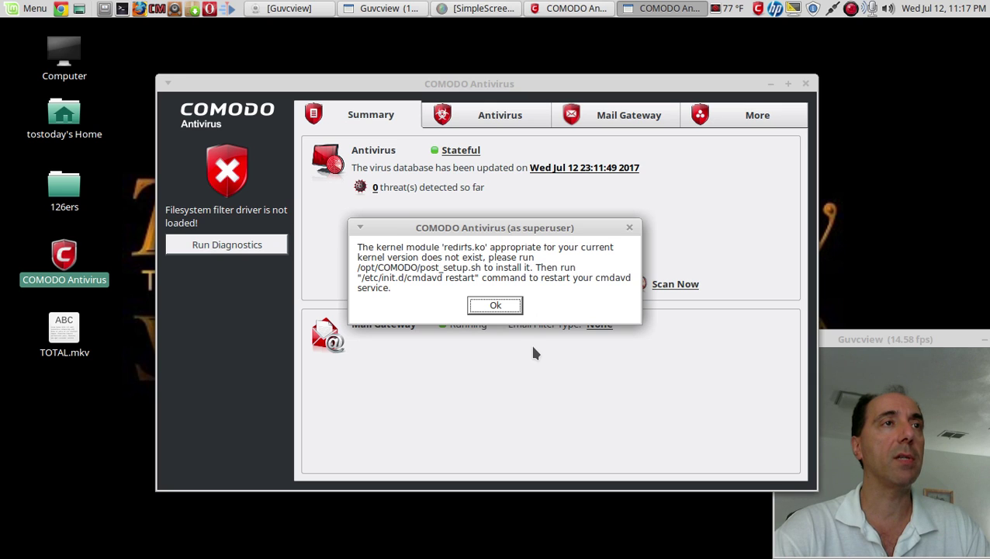
pyautogui.click(510, 307)
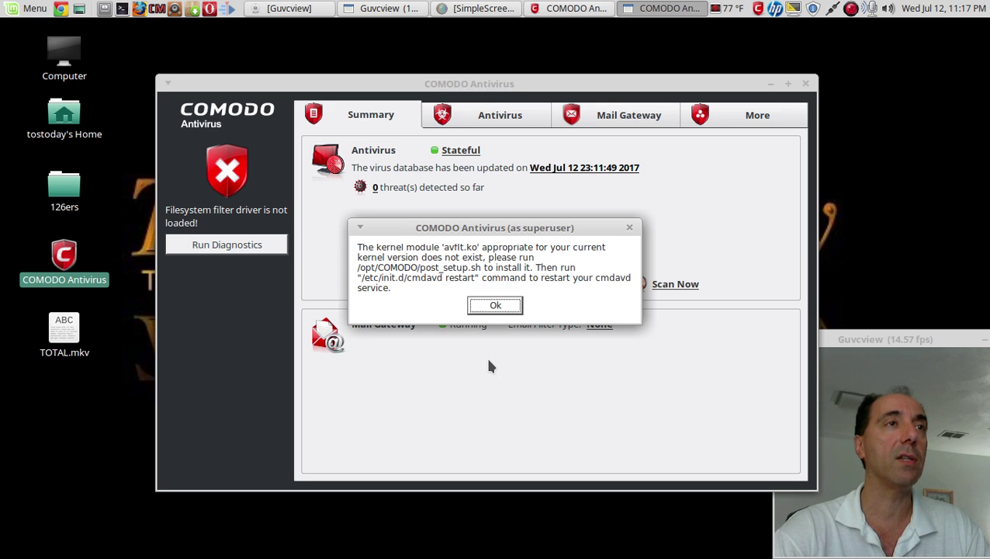
pyautogui.click(495, 307)
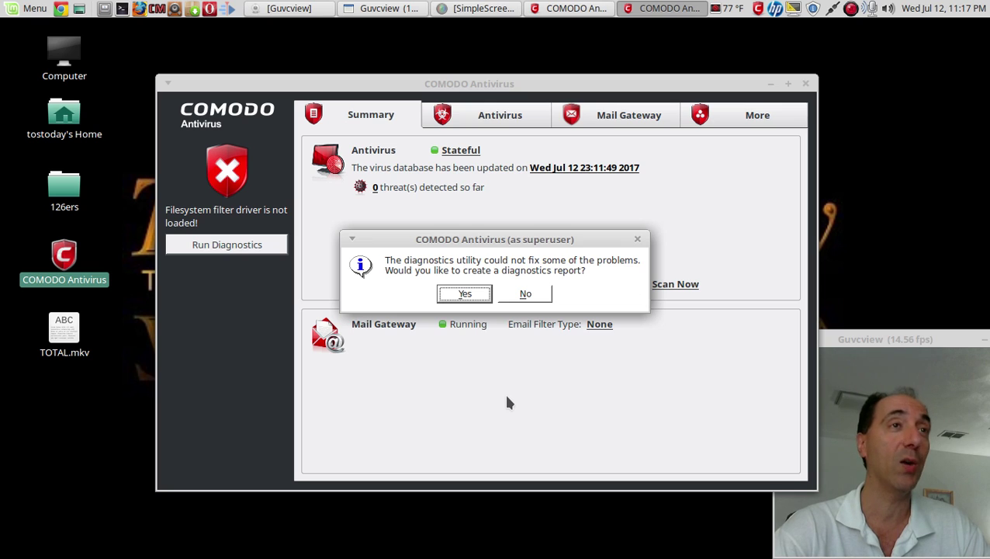
pyautogui.click(508, 293)
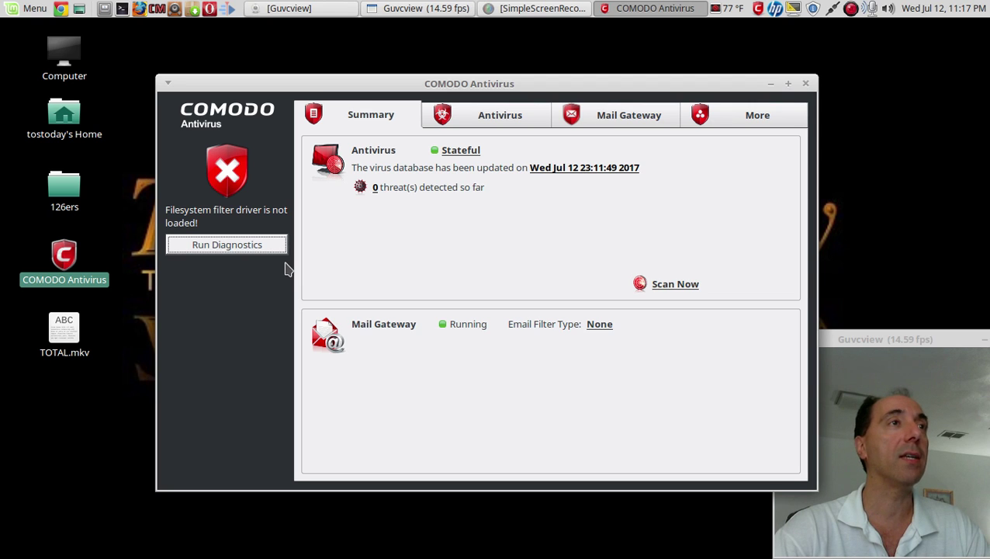
# - Review the virus scanner settings for real-time, manual and scheduled scanning and exclusions, and accept them unchanged
pyautogui.click(490, 123)
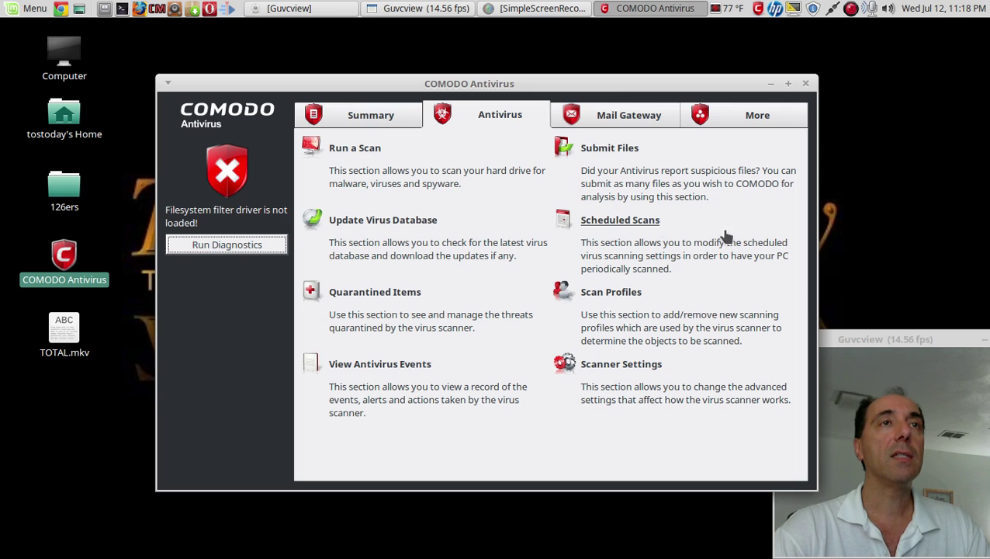
pyautogui.click(638, 371)
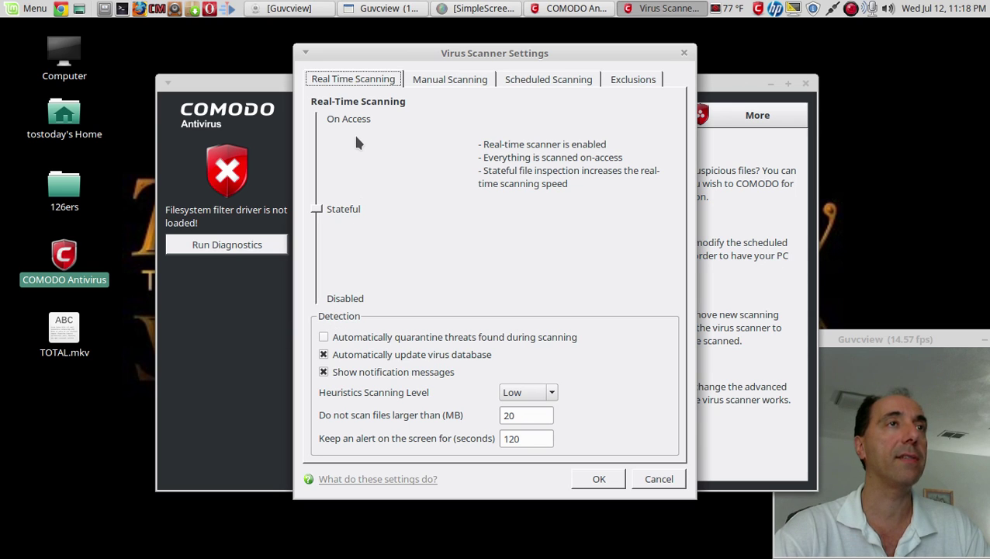
pyautogui.click(456, 76)
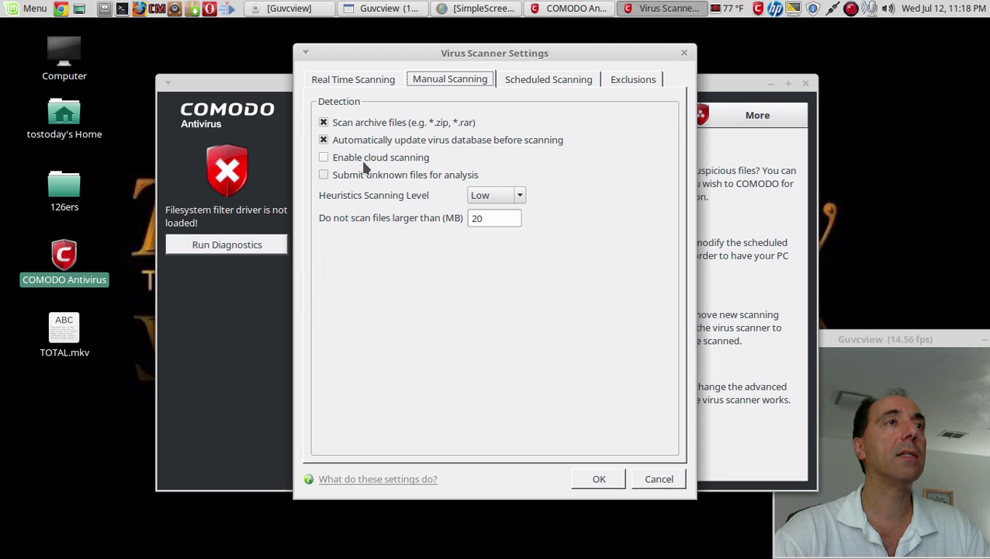
pyautogui.click(539, 80)
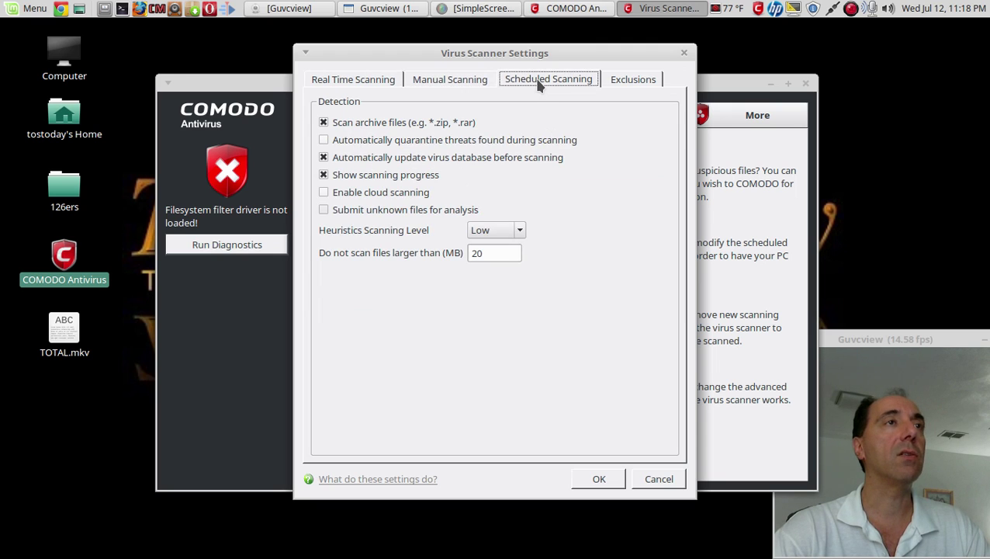
pyautogui.click(632, 82)
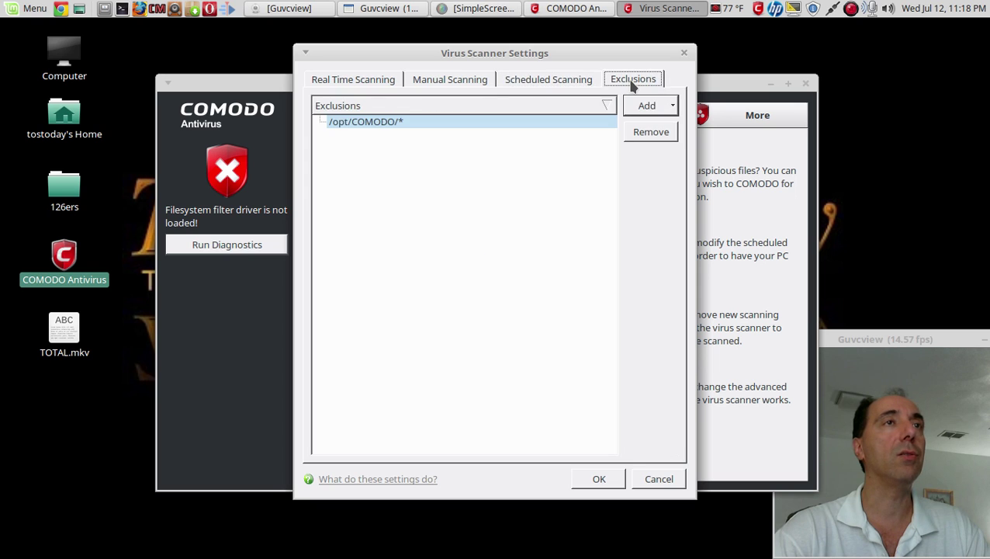
pyautogui.click(374, 82)
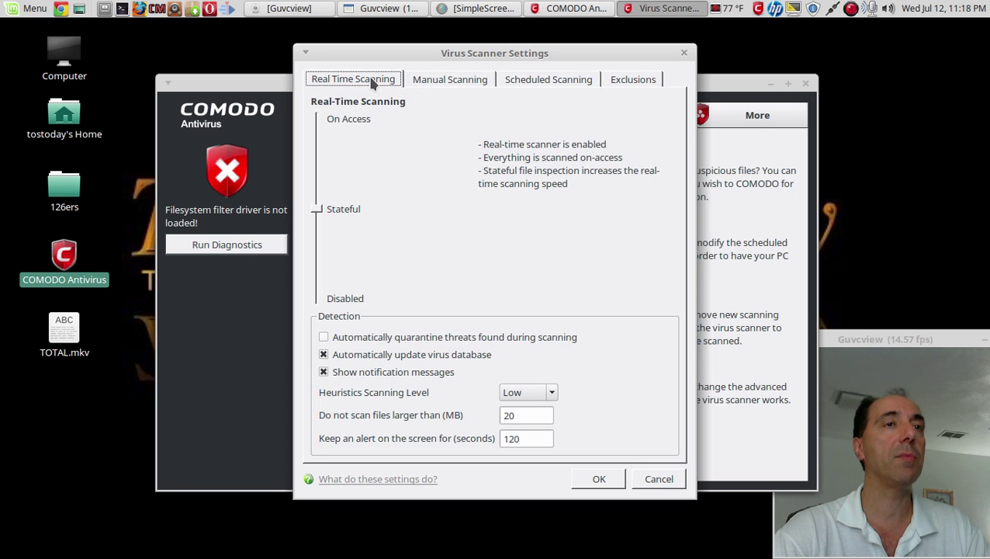
pyautogui.click(602, 478)
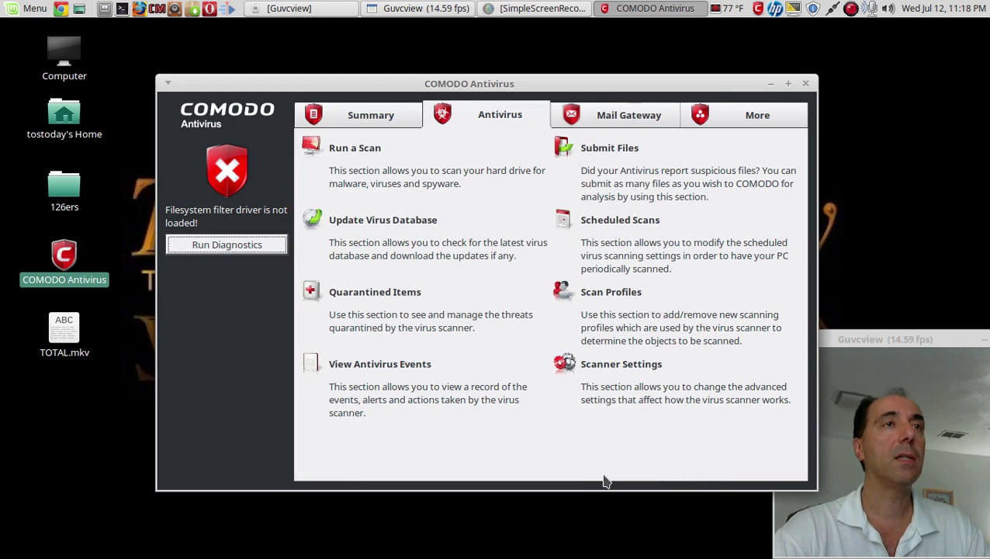
# - Look over the options in the Mail Gateway and More sections of the antivirus
pyautogui.click(637, 115)
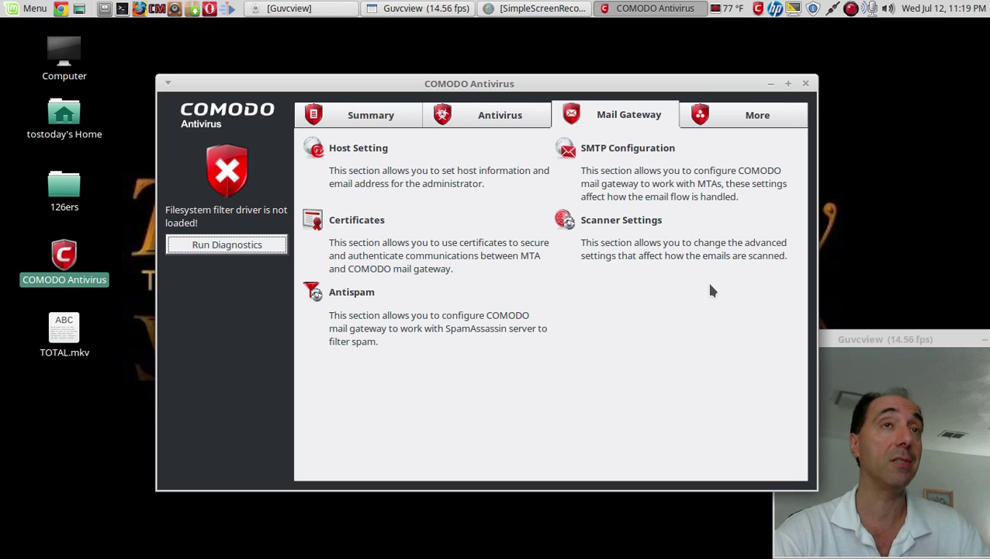
pyautogui.click(754, 118)
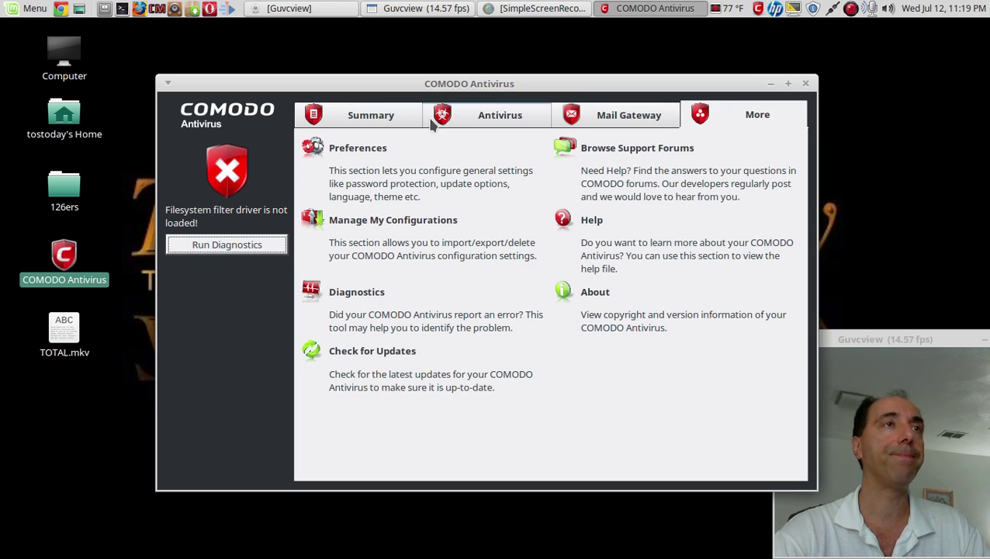
pyautogui.click(385, 119)
# - Start an antivirus scan using the Critical Areas profile
pyautogui.click(470, 128)
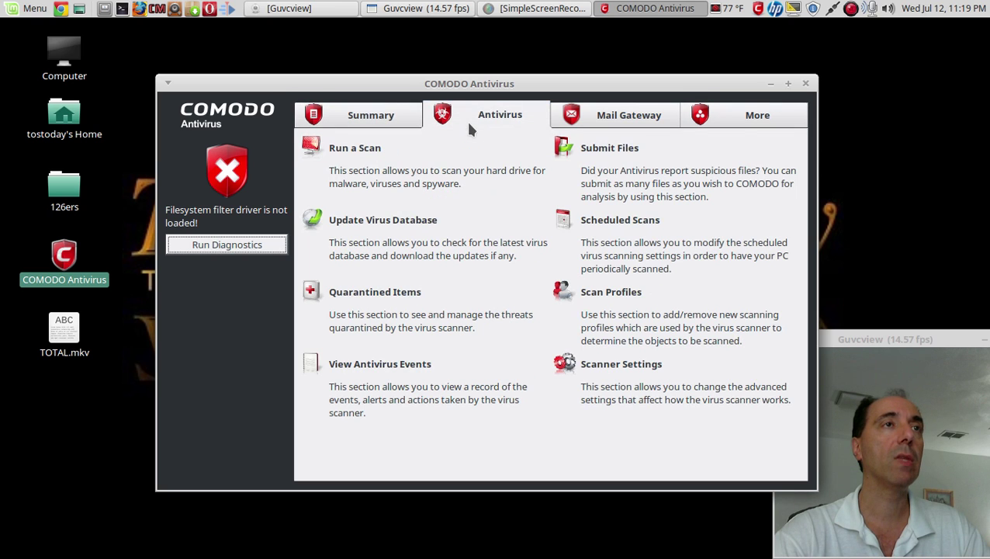
pyautogui.click(334, 147)
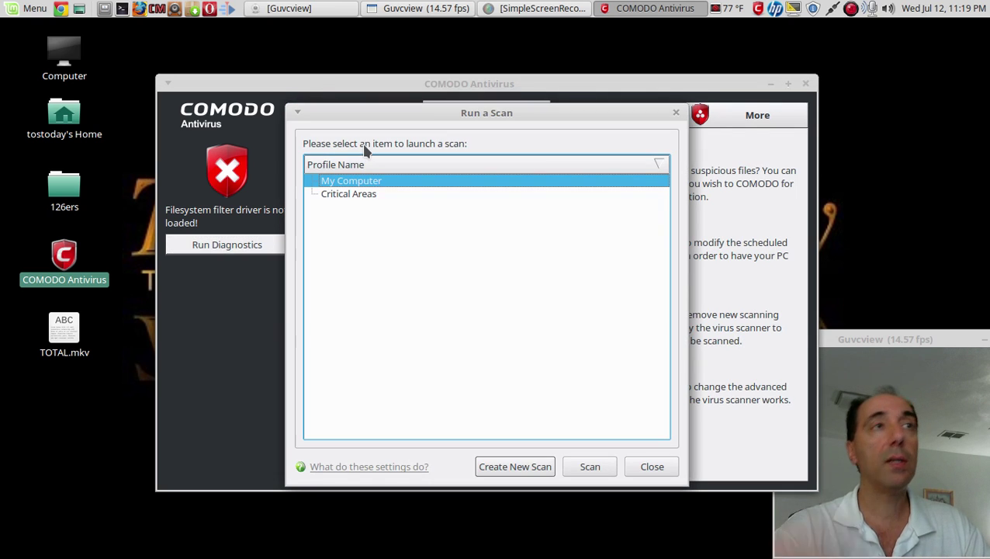
pyautogui.click(359, 195)
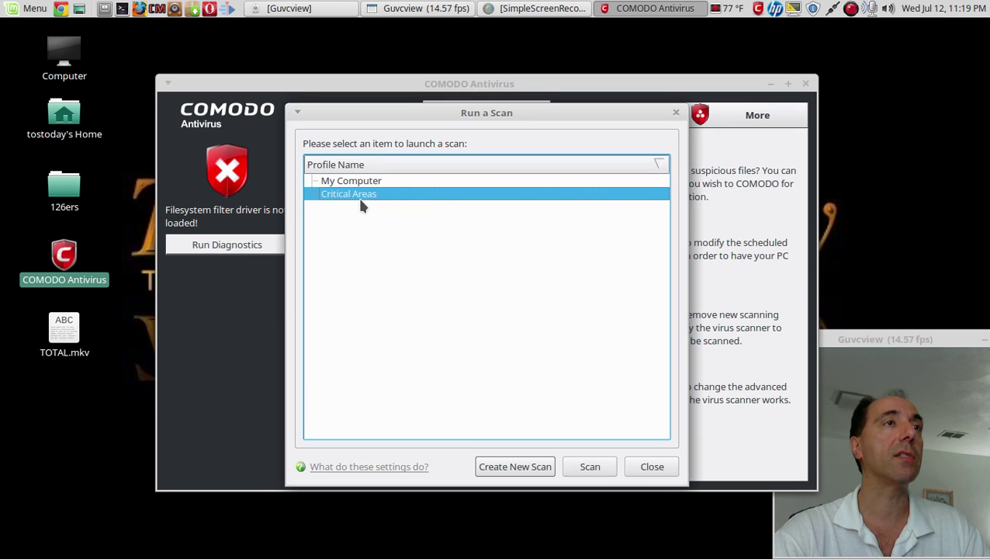
pyautogui.click(590, 468)
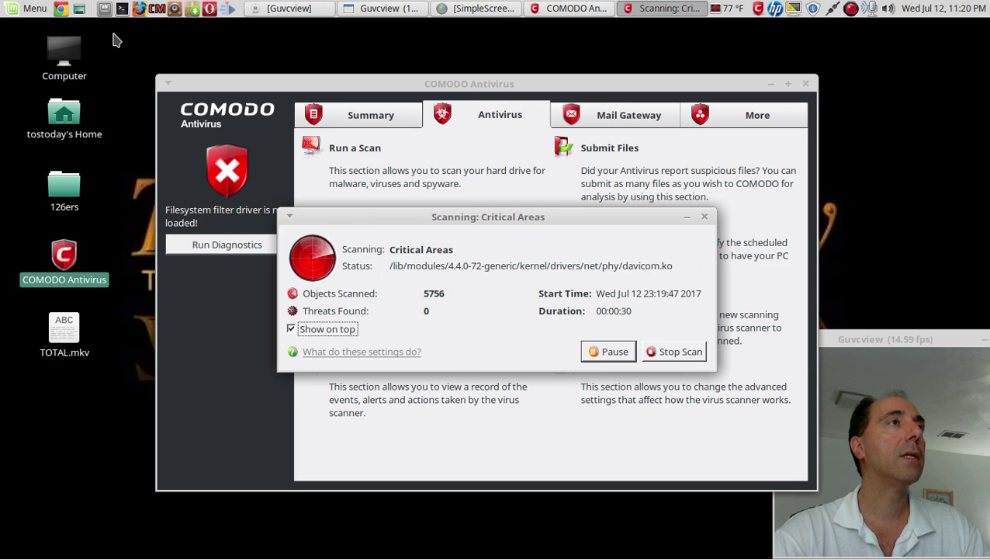
# - Move the scan progress window clear of the applications list, search installed applications for "como" and launch COMODO Antivirus
pyautogui.click(27, 10)
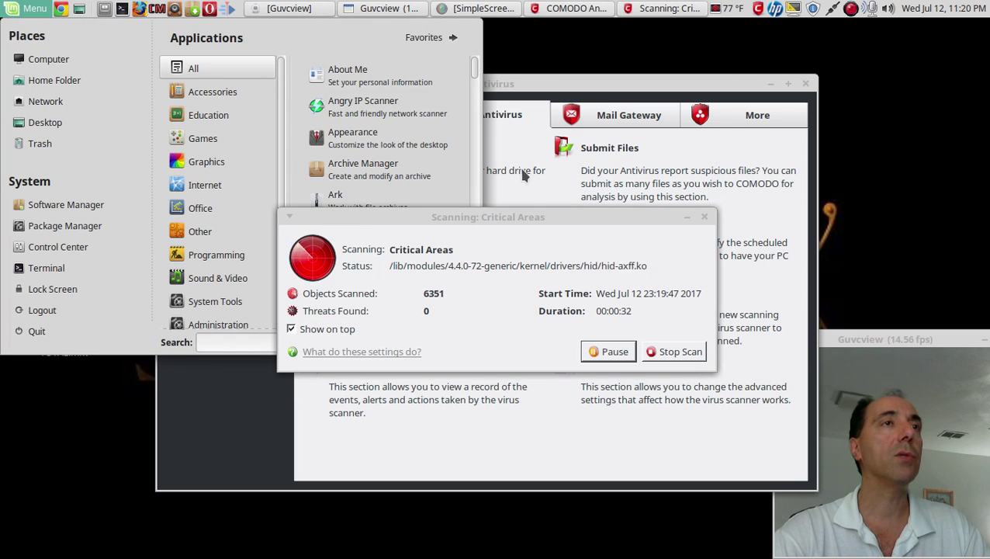
pyautogui.moveTo(521, 221); pyautogui.dragTo(749, 86)
pyautogui.click(11, 9)
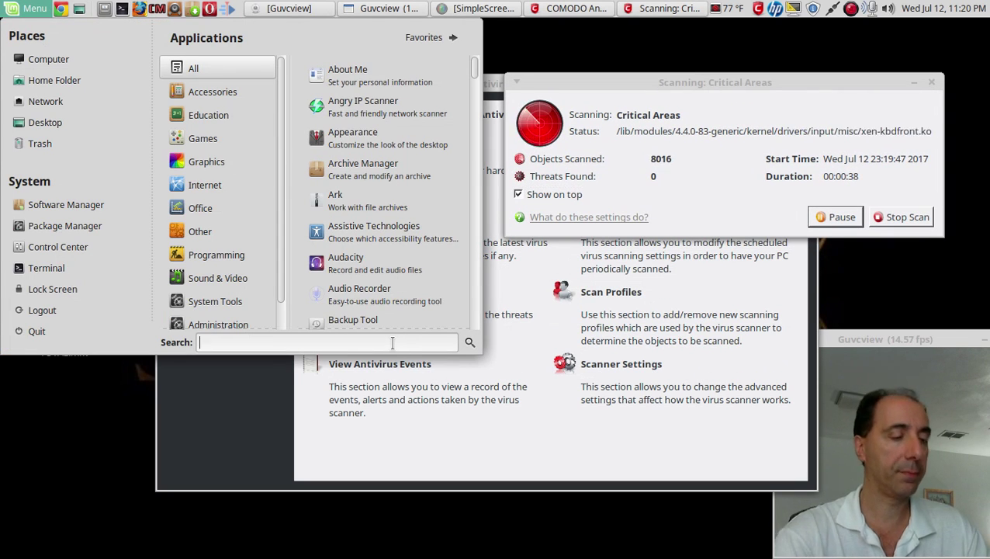
pyautogui.write('como')
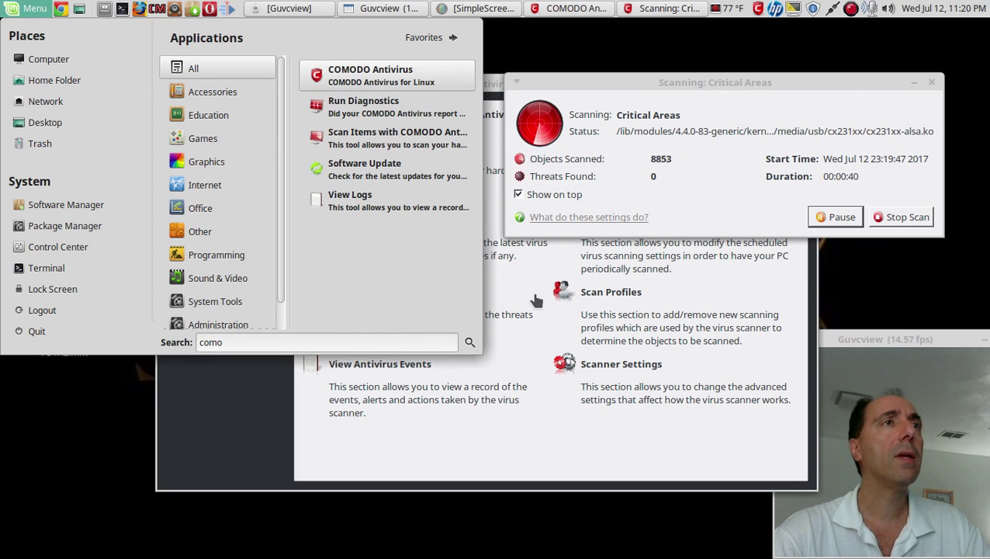
pyautogui.click(351, 87)
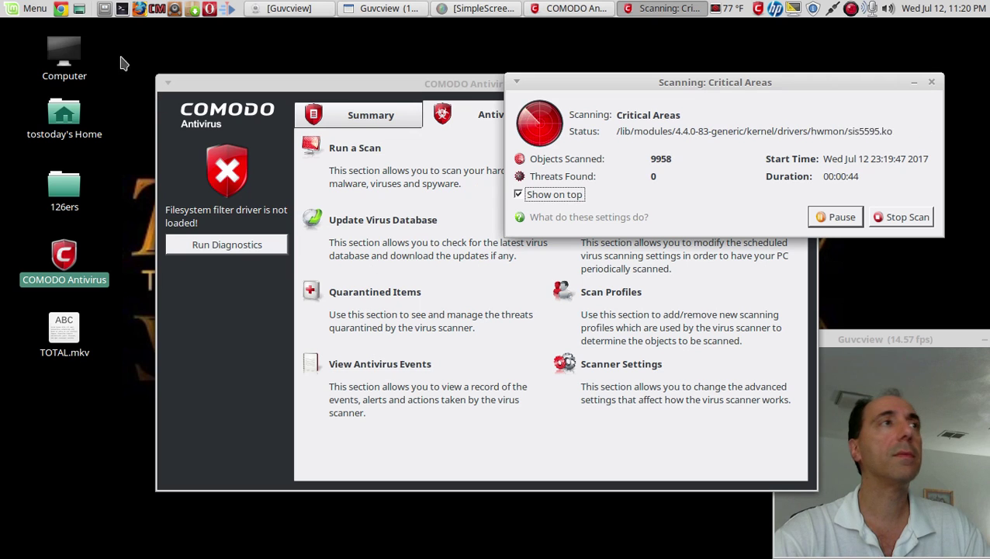
# - Search installed applications for "como" again and open COMODO's Software Update, entering the administrator password
pyautogui.click(11, 8)
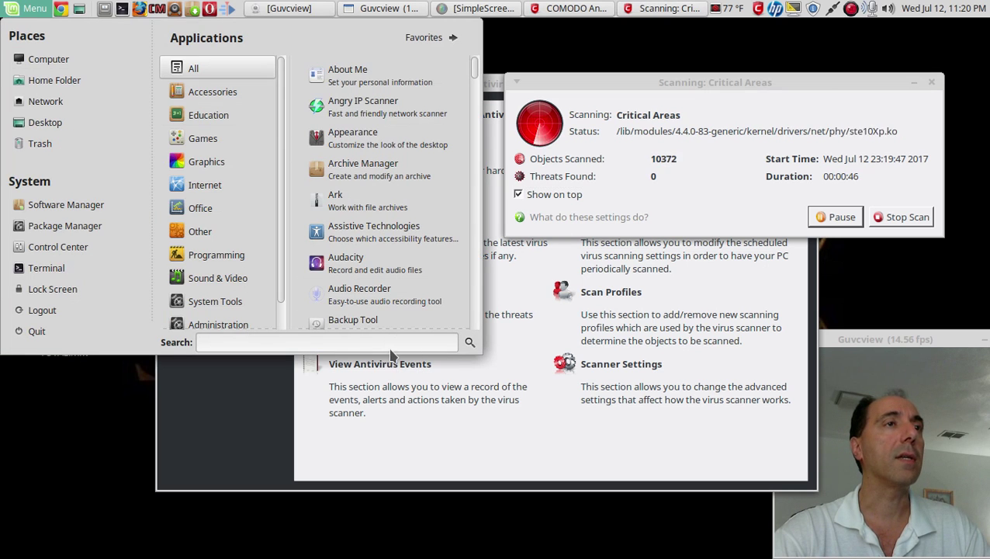
pyautogui.write('como')
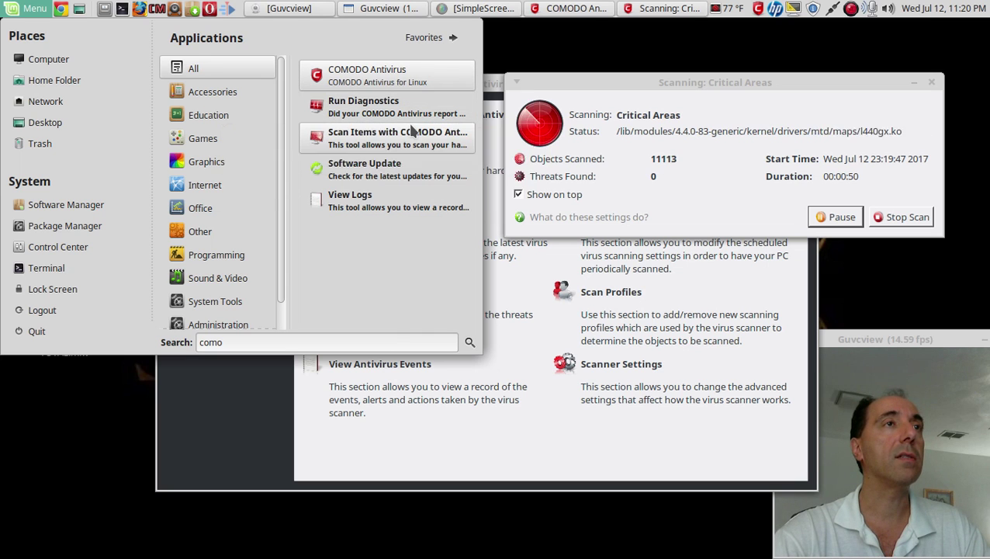
pyautogui.click(387, 184)
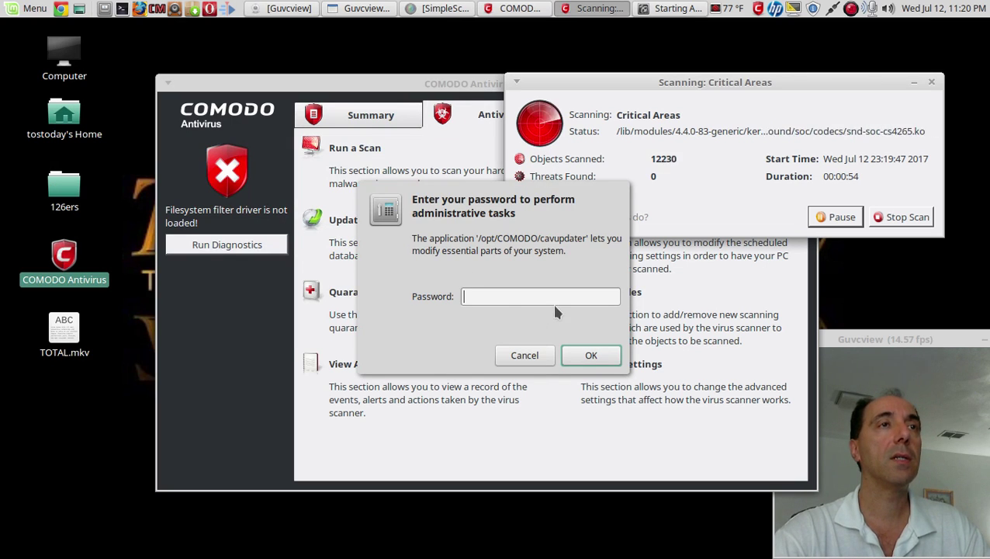
pyautogui.write('••••')
pyautogui.press('Return')
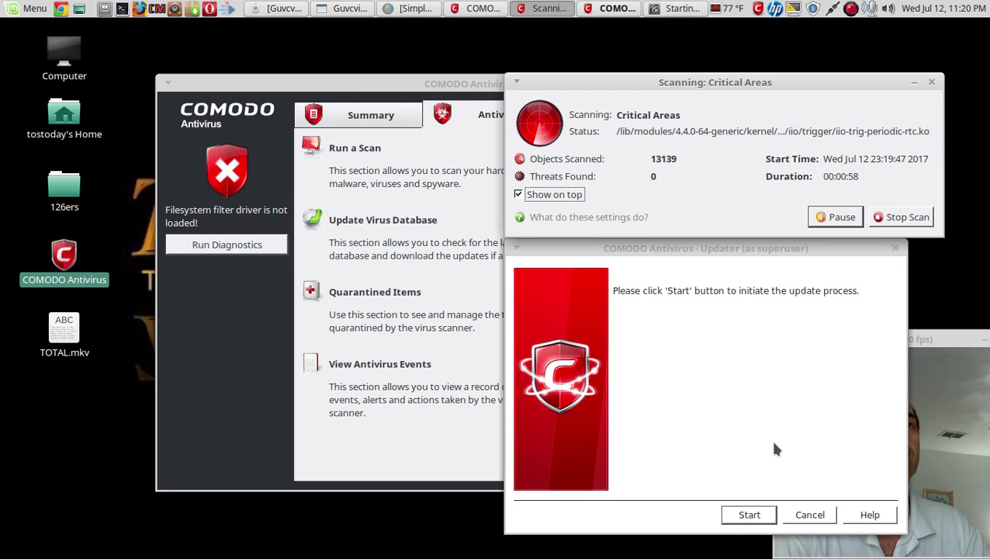
# - Run the COMODO update check, move the updater window off the scan progress area and finish the updater
pyautogui.click(750, 515)
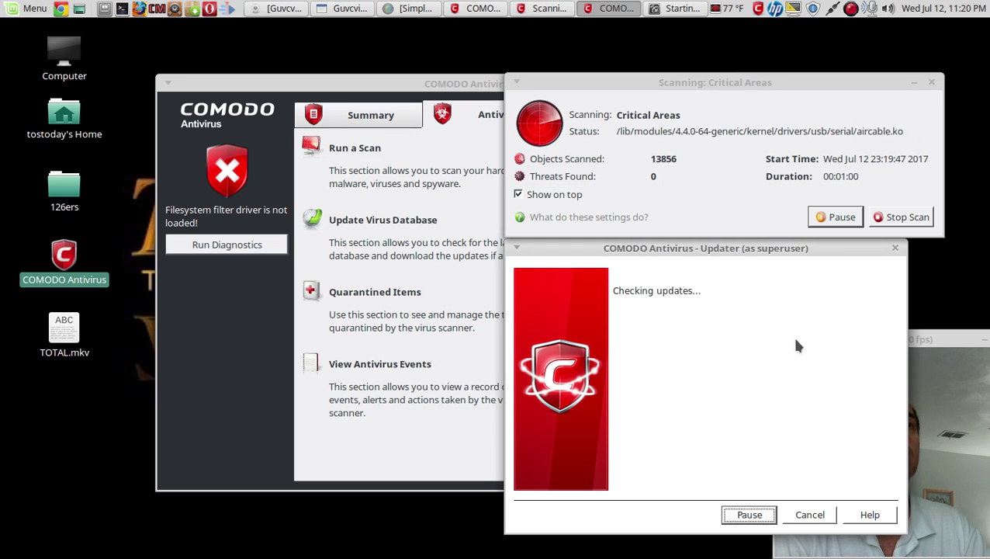
pyautogui.moveTo(784, 258); pyautogui.dragTo(341, 186)
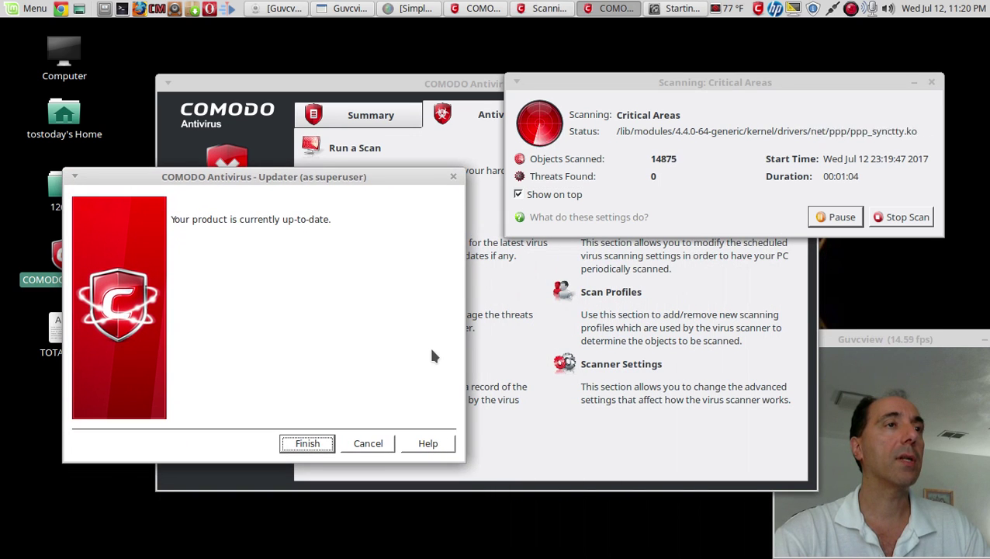
pyautogui.click(309, 449)
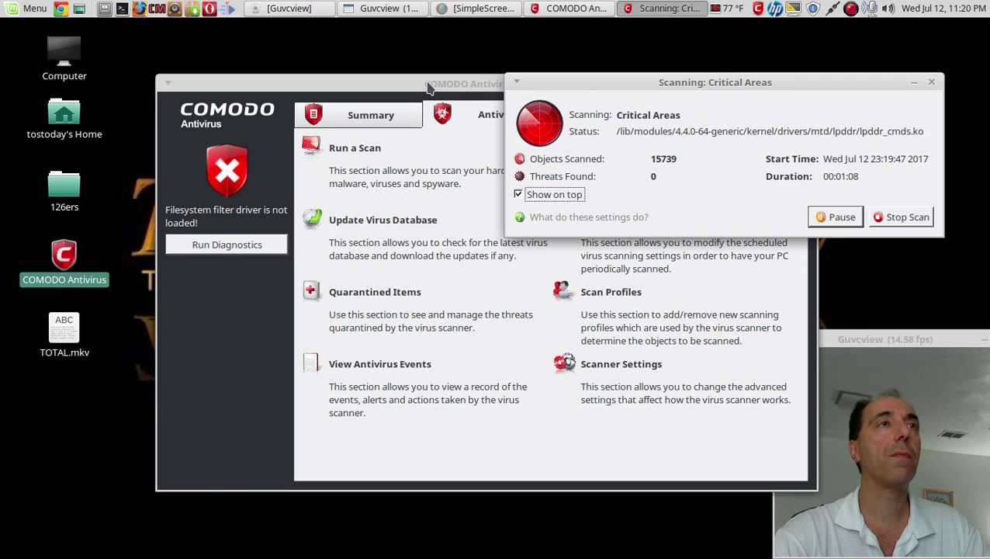
# - Move the antivirus and scan progress windows apart, then rerun the diagnostics, authorizing with the administrator password
pyautogui.moveTo(429, 88); pyautogui.dragTo(322, 76)
pyautogui.moveTo(682, 83); pyautogui.dragTo(720, 65)
pyautogui.click(108, 235)
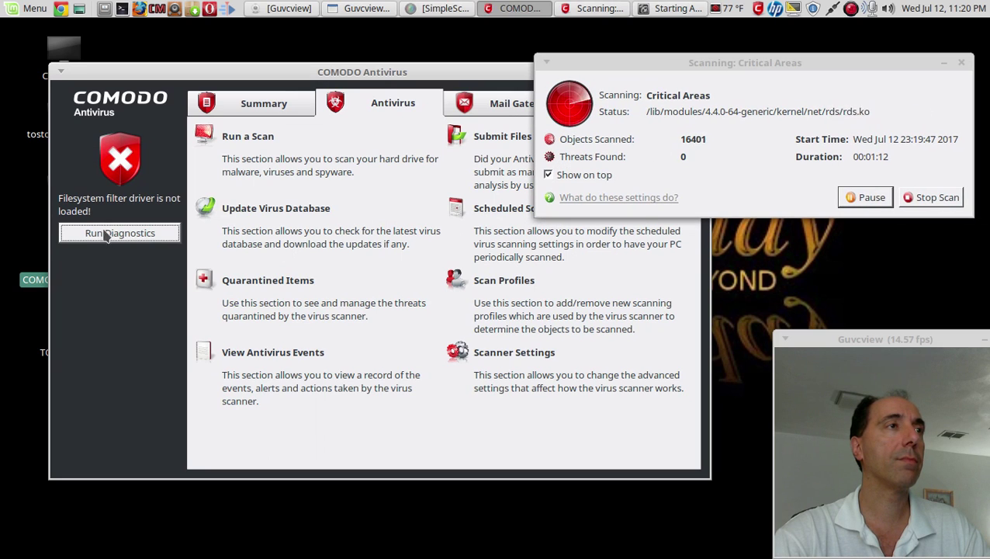
pyautogui.click(523, 302)
pyautogui.write('•')
pyautogui.press('Return')
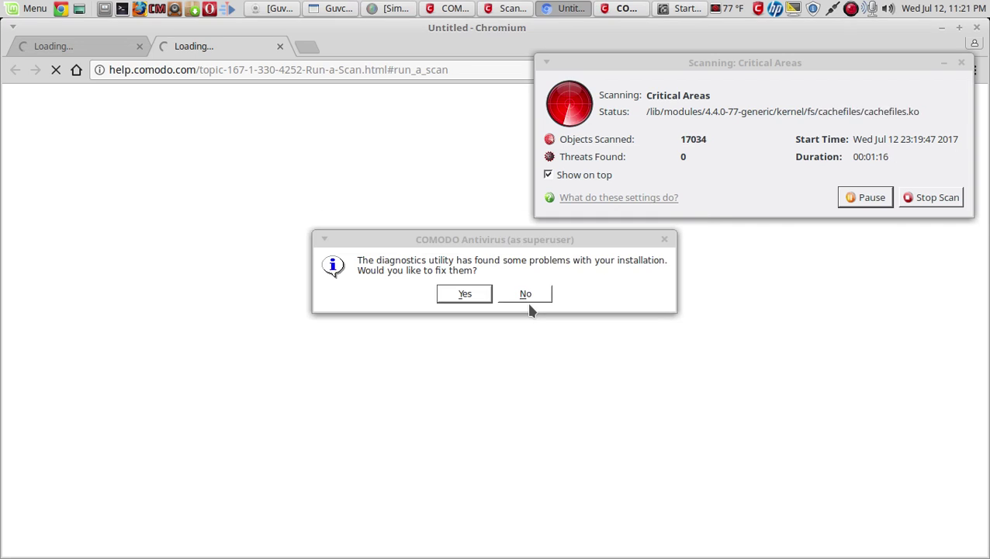
# - Let the diagnostics utility try to fix the installation problems, acknowledge the kernel module notices and decline the diagnostics report
pyautogui.click(468, 298)
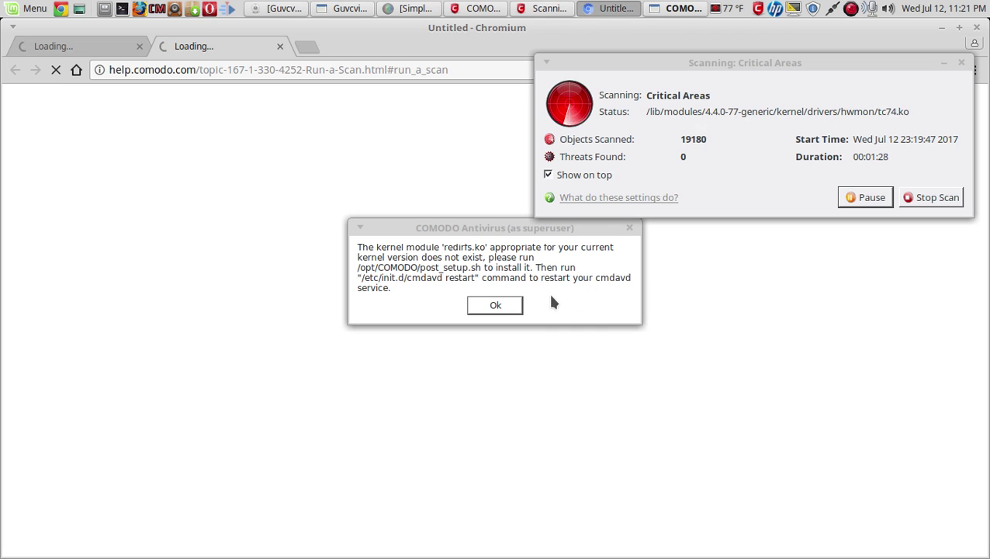
pyautogui.click(513, 305)
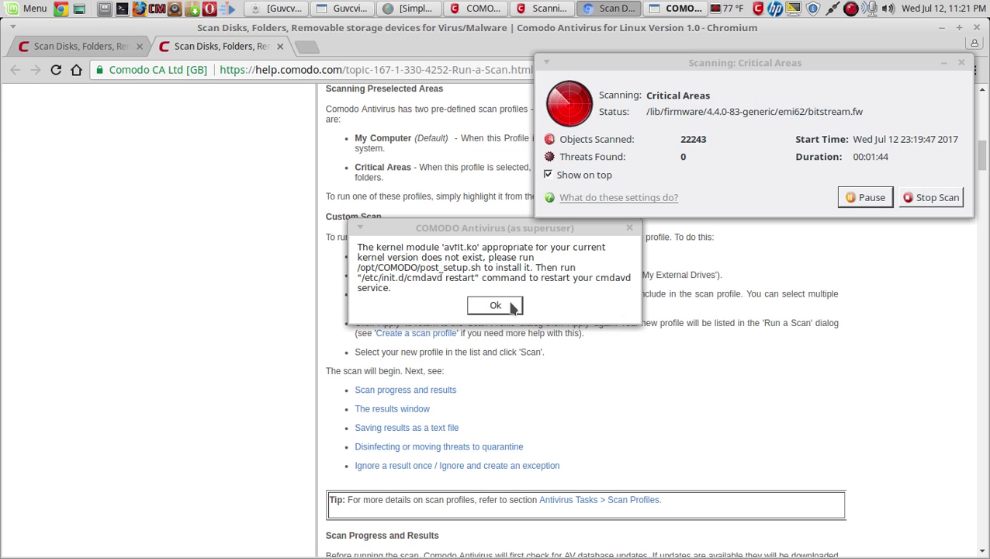
pyautogui.click(497, 306)
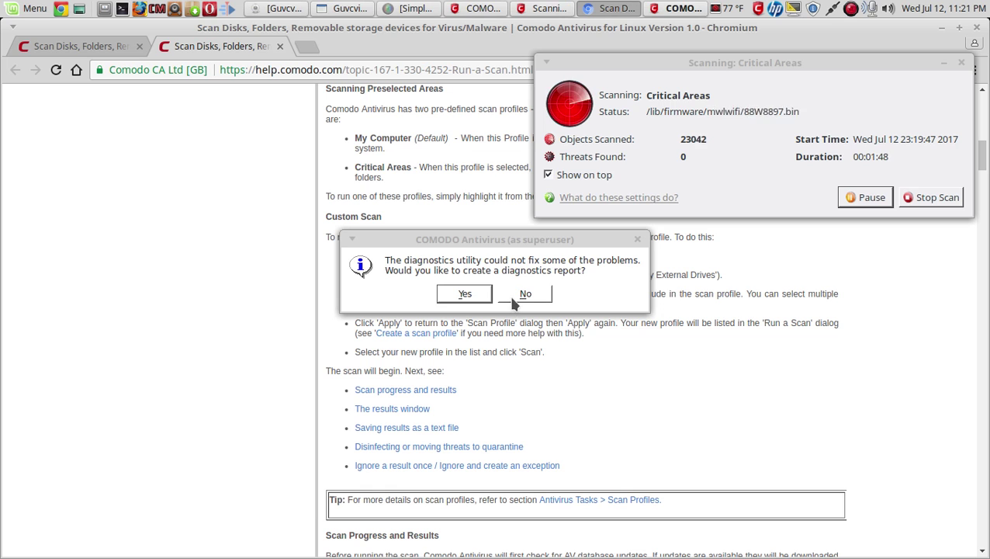
pyautogui.click(526, 294)
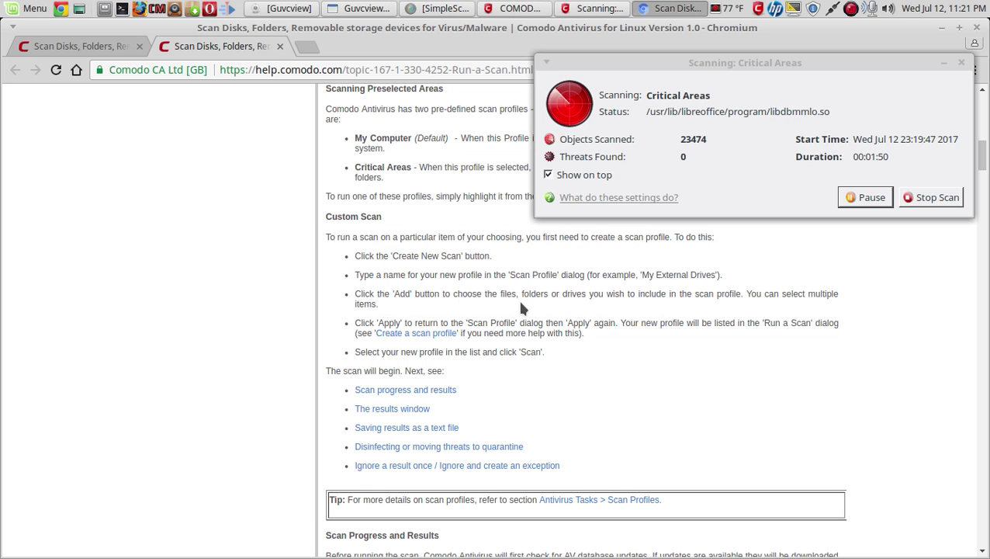
# - Read the Run a Scan help page on preselected and custom scans, scan progress, the results window, saving results and disinfecting threats
pyautogui.scroll(10, 594, 326)
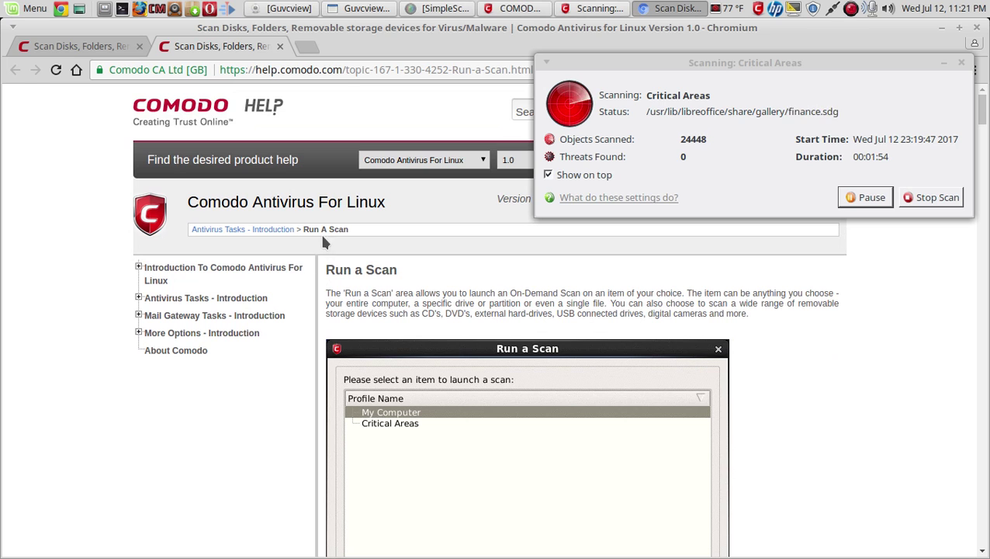
pyautogui.scroll(-10, 648, 418)
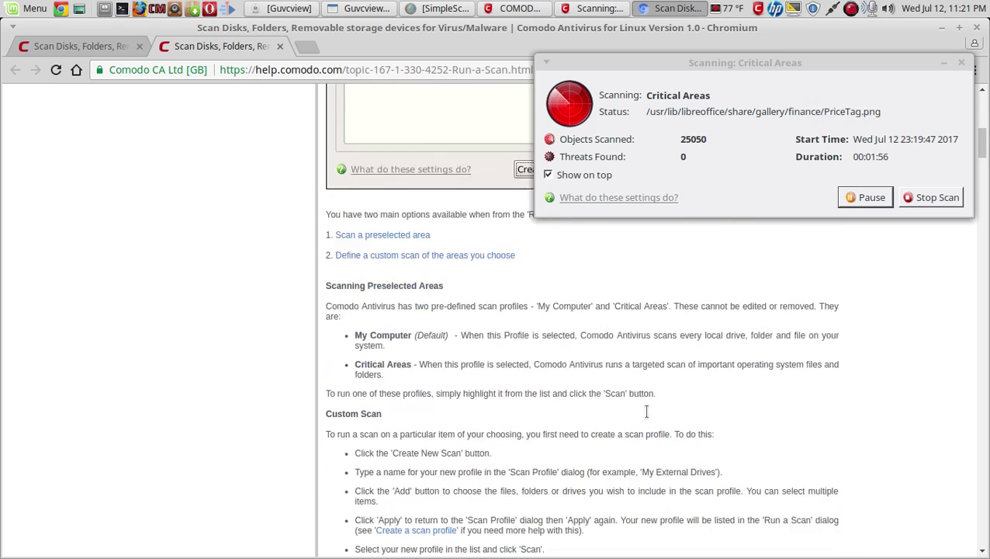
pyautogui.scroll(-8, 647, 418)
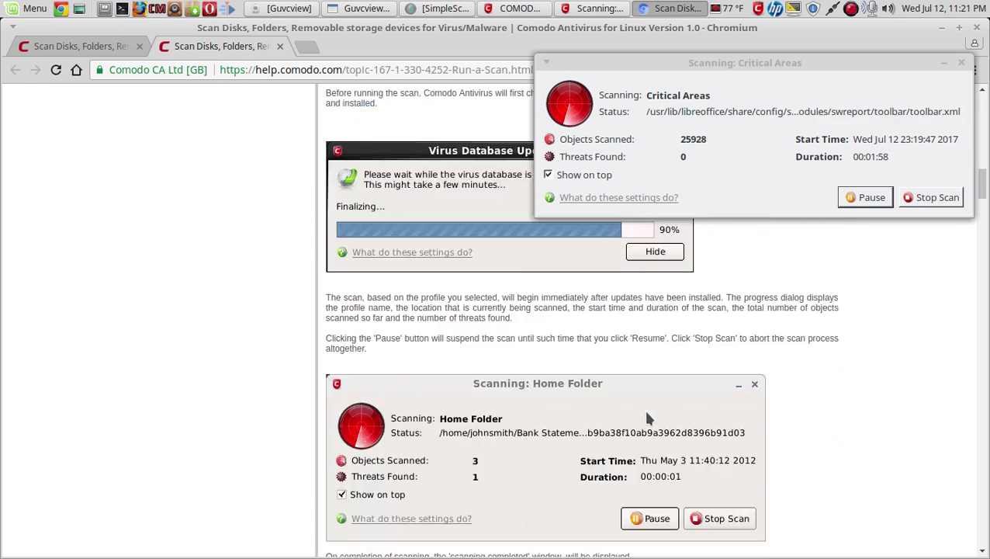
pyautogui.scroll(-5, 648, 418)
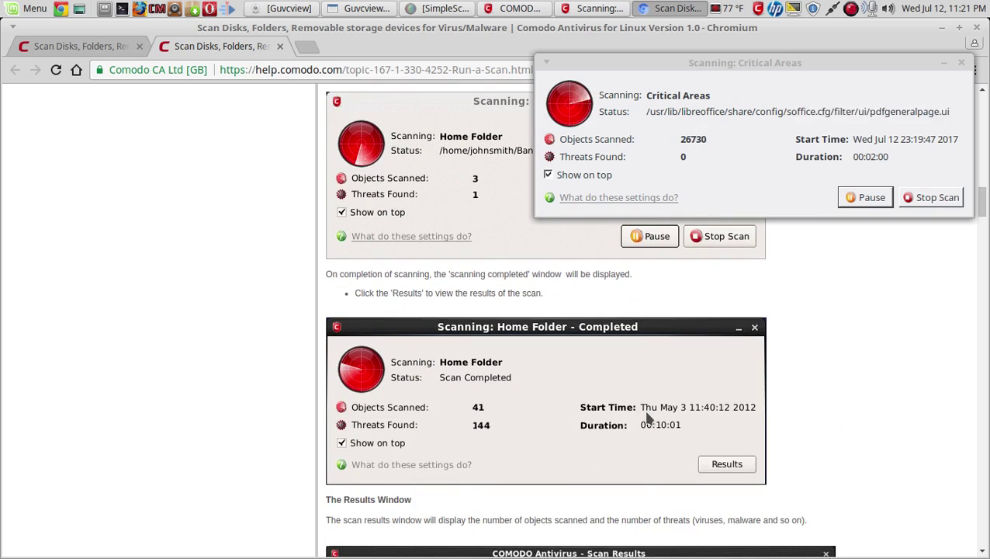
pyautogui.scroll(-8, 647, 419)
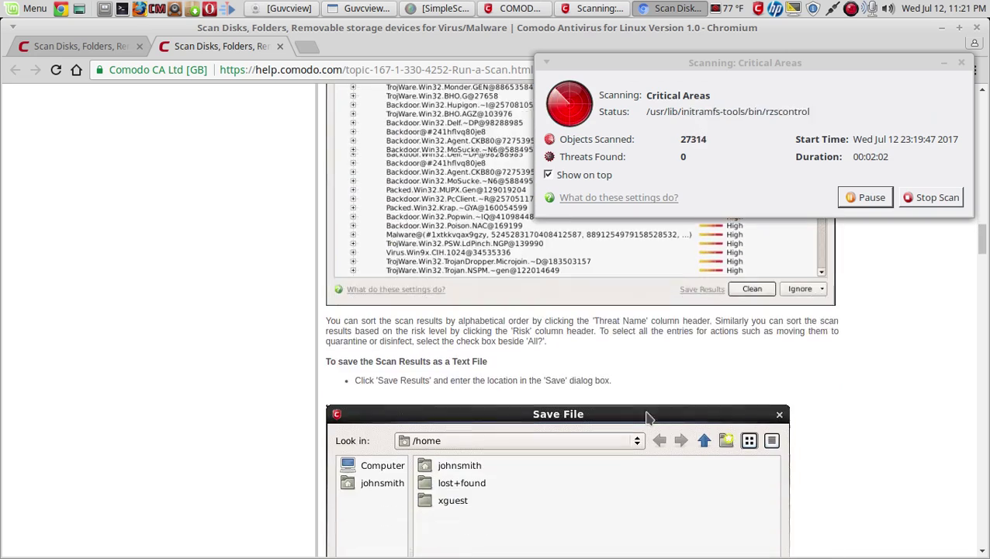
pyautogui.scroll(6, 648, 418)
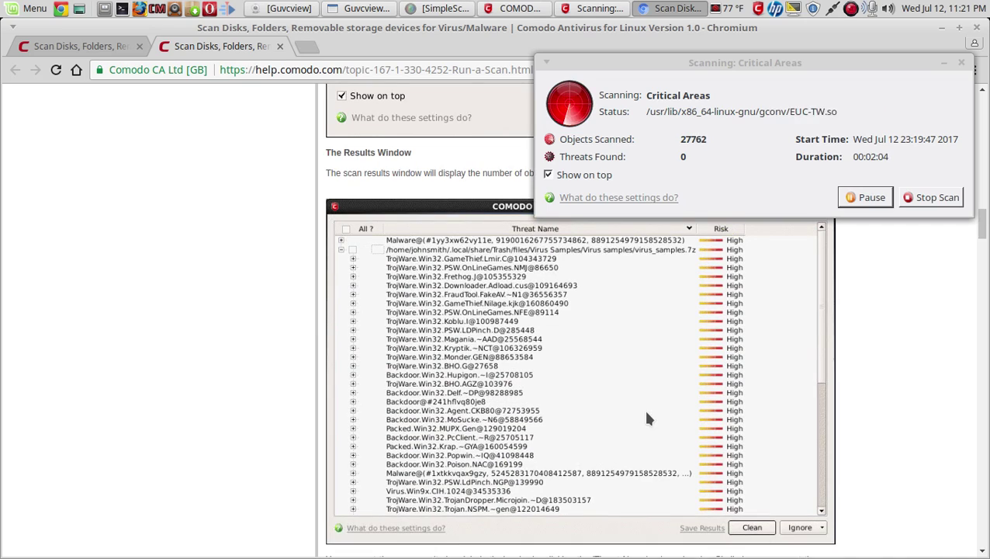
pyautogui.scroll(4, 647, 419)
pyautogui.scroll(-5, 648, 418)
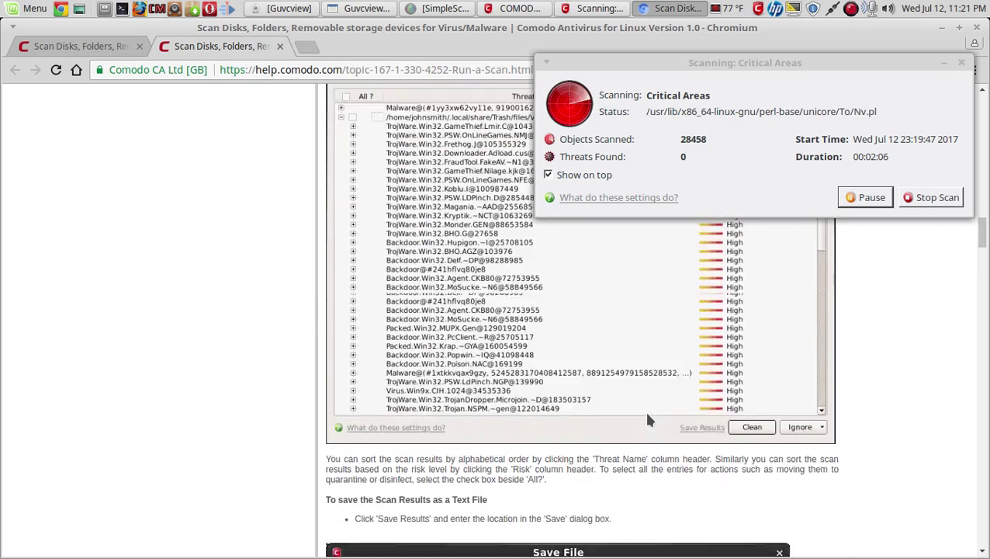
pyautogui.scroll(-7, 648, 418)
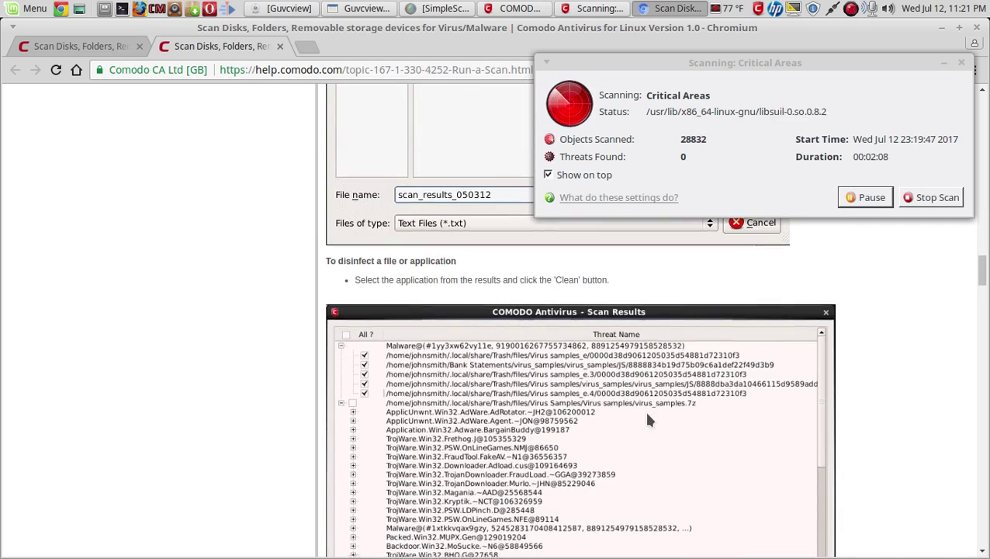
pyautogui.scroll(-10, 649, 419)
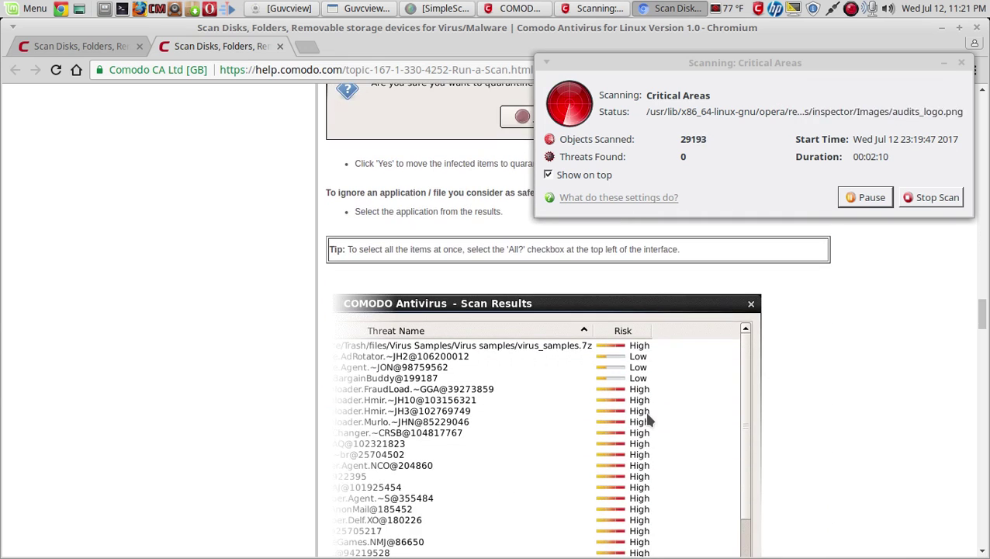
# - Read the help sections on ignoring results, creating a scan profile and instantly scanning objects, and close the browser
pyautogui.scroll(-10, 648, 420)
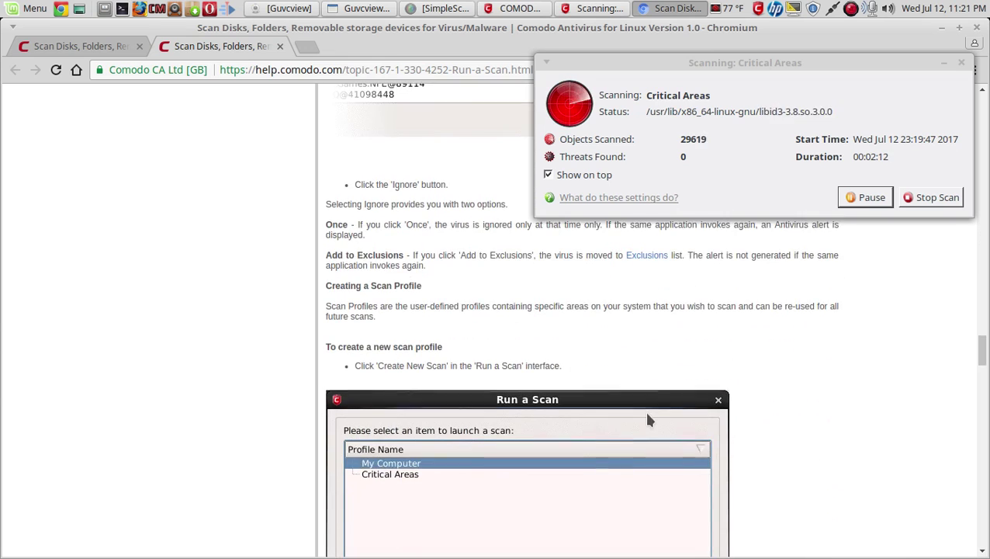
pyautogui.scroll(-7, 649, 420)
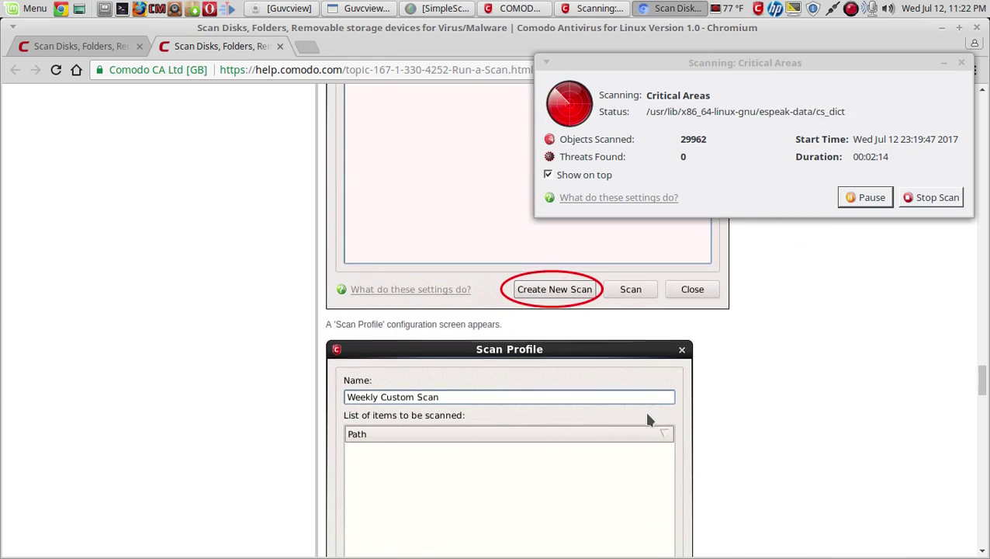
pyautogui.scroll(-5, 648, 420)
pyautogui.scroll(-5, 648, 420)
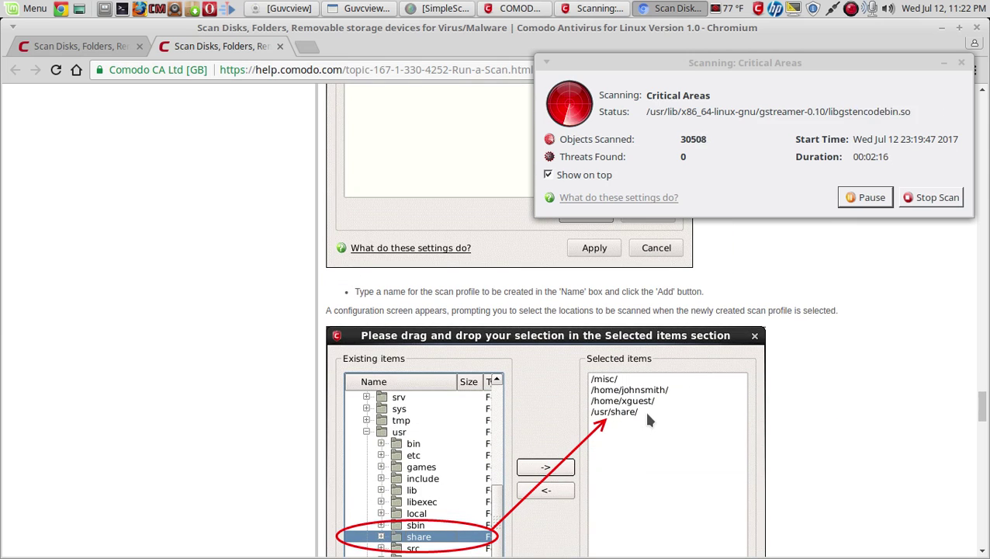
pyautogui.scroll(-2, 649, 420)
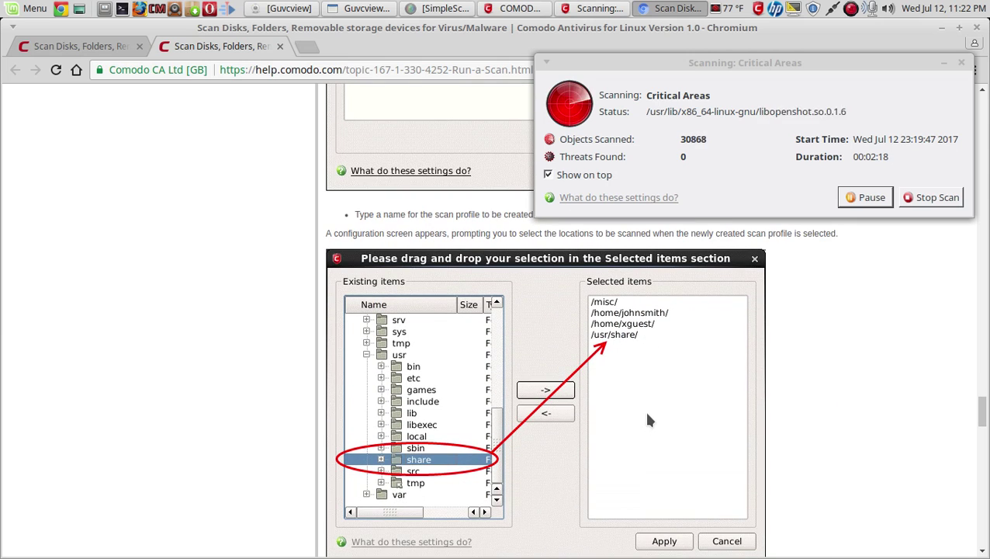
pyautogui.scroll(-10, 648, 420)
pyautogui.scroll(-2, 649, 420)
pyautogui.scroll(-8, 648, 420)
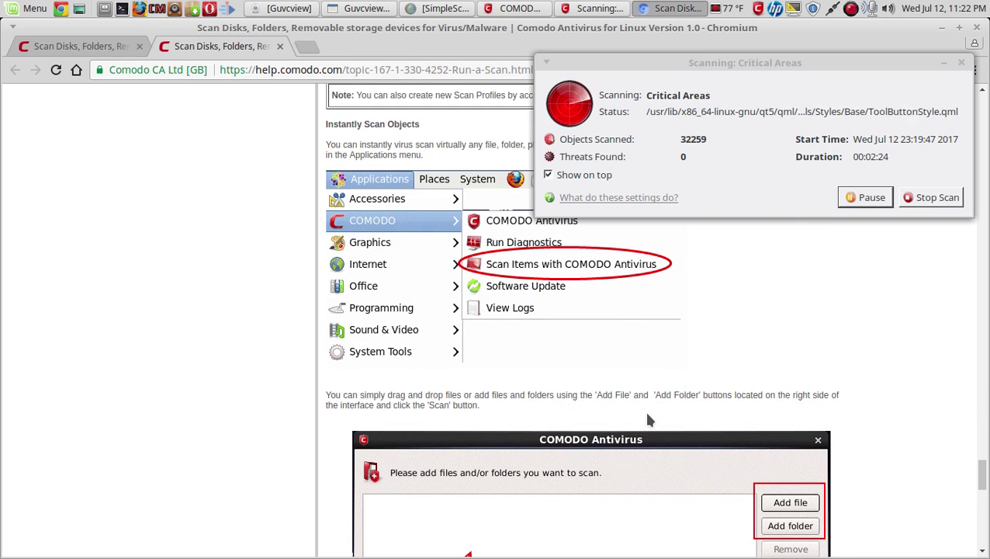
pyautogui.scroll(-15, 649, 420)
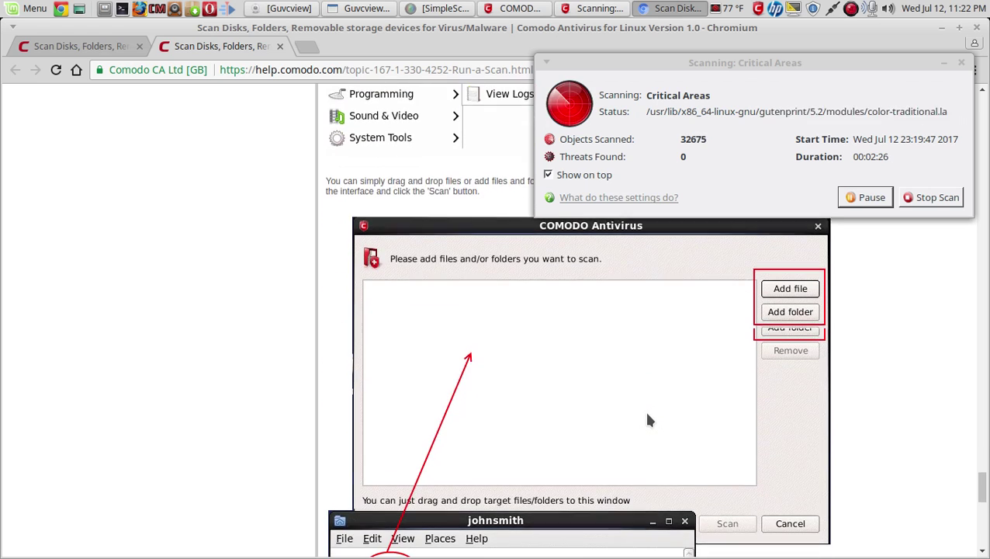
pyautogui.scroll(-8, 672, 411)
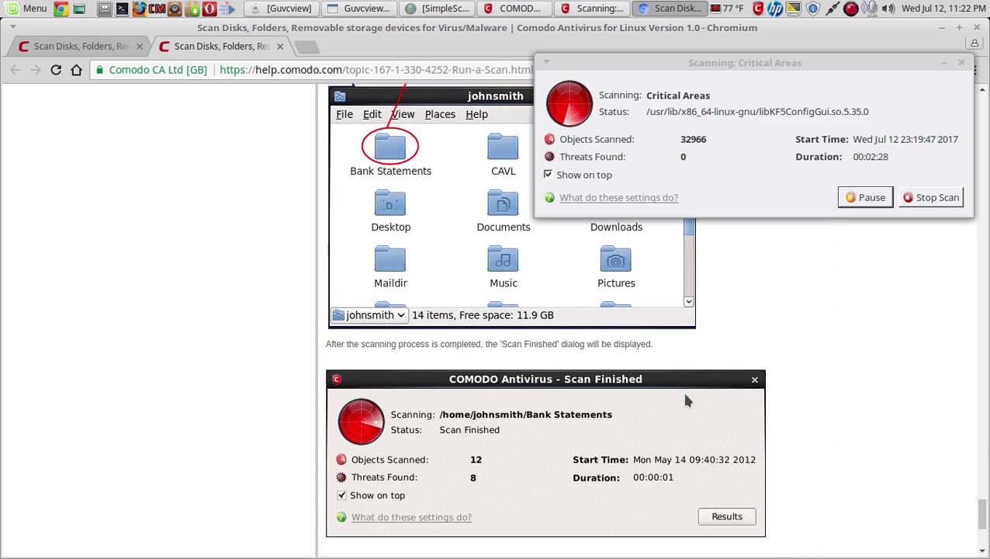
pyautogui.click(977, 28)
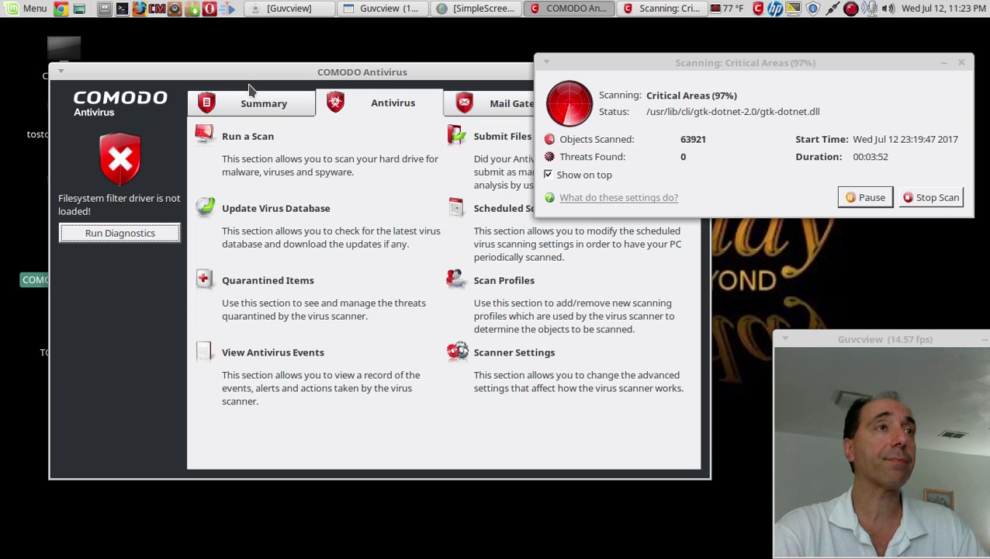
# - Show the antivirus Summary page and move the antivirus and scan progress windows apart so they no longer overlap
pyautogui.click(295, 111)
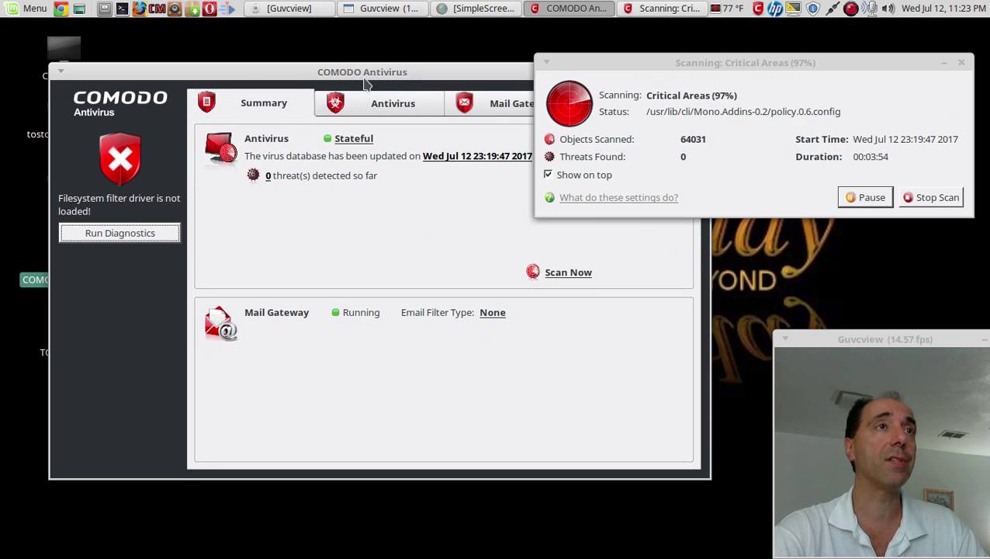
pyautogui.moveTo(383, 80); pyautogui.dragTo(335, 78)
pyautogui.moveTo(719, 66); pyautogui.dragTo(735, 41)
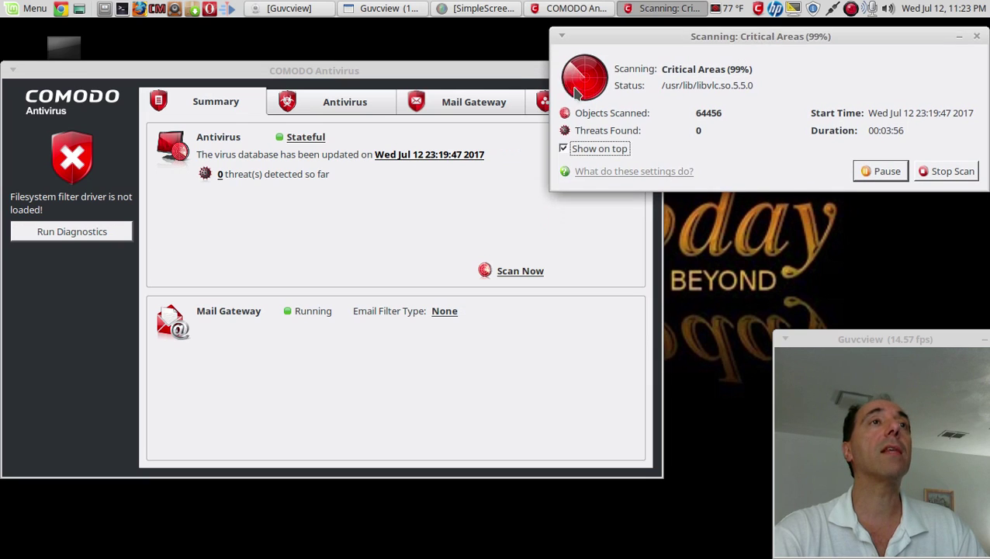
pyautogui.moveTo(508, 81); pyautogui.dragTo(477, 216)
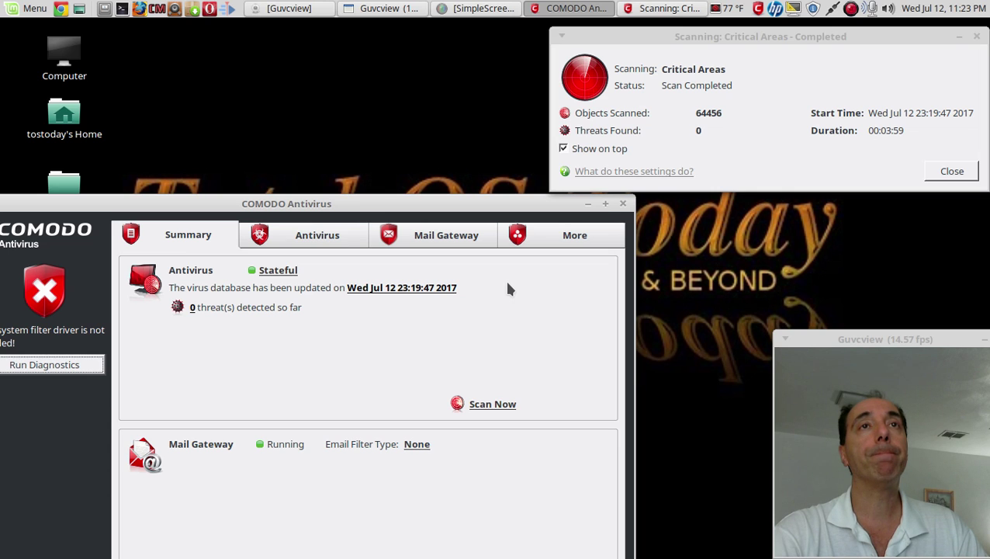
# - Minimize the COMODO Antivirus window and move the Critical Areas scan window toward the middle of the desktop
pyautogui.click(589, 204)
pyautogui.moveTo(862, 46); pyautogui.dragTo(665, 73)
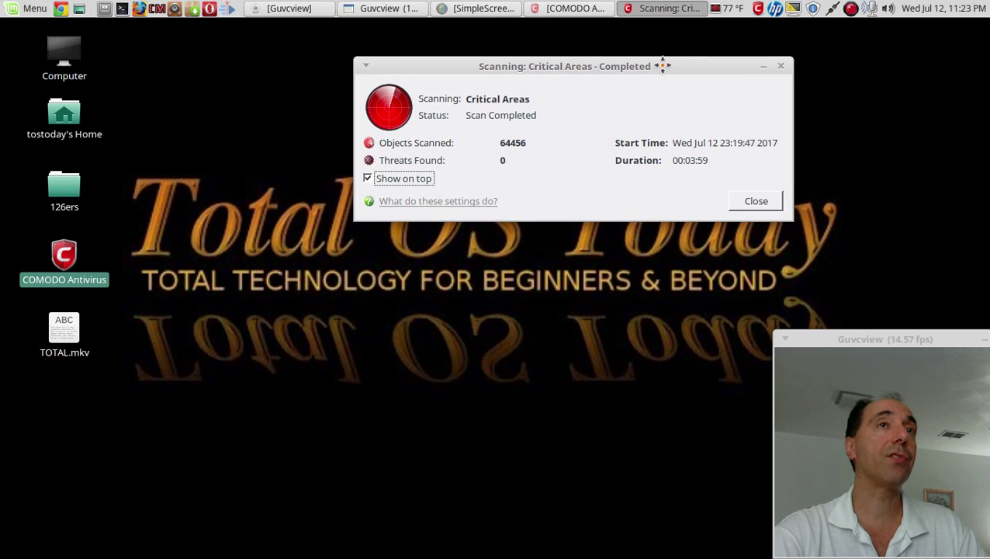
pyautogui.click(578, 449)
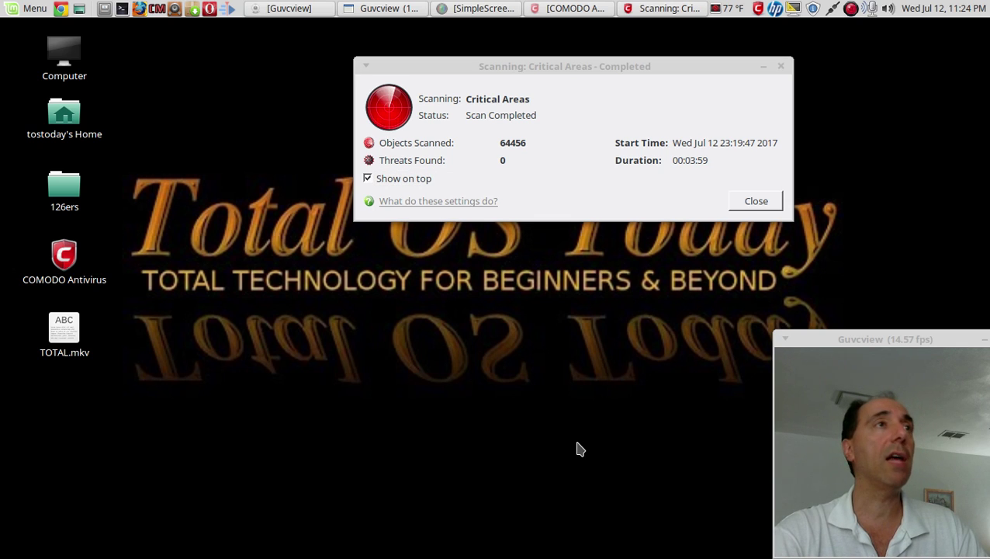